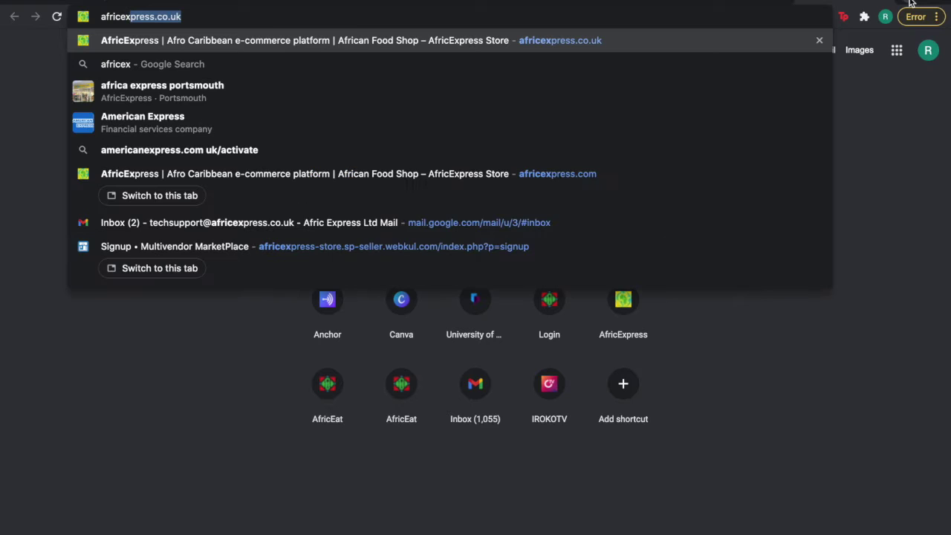
Step: Load the AfricExpress site at africexpress.co.uk and go to the seller login page
type("press.co.uk")
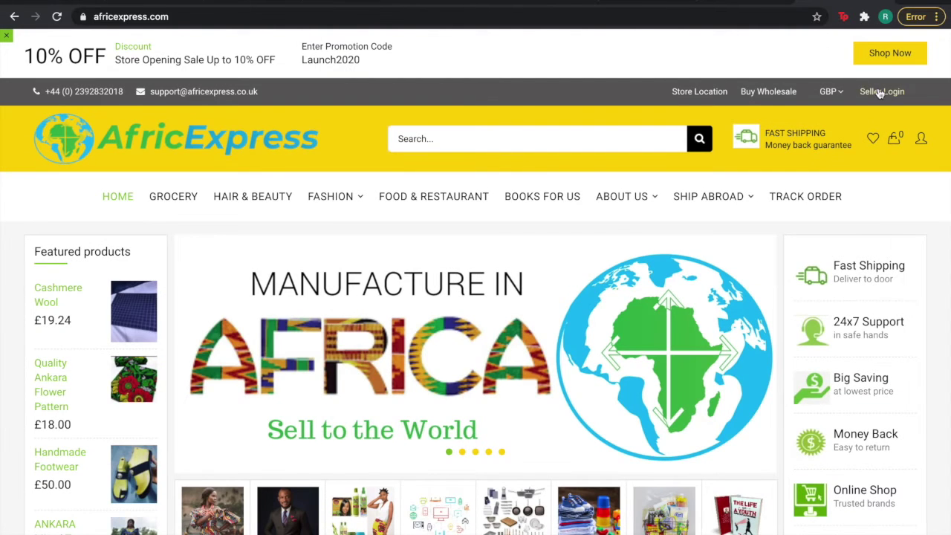
left_click(879, 90)
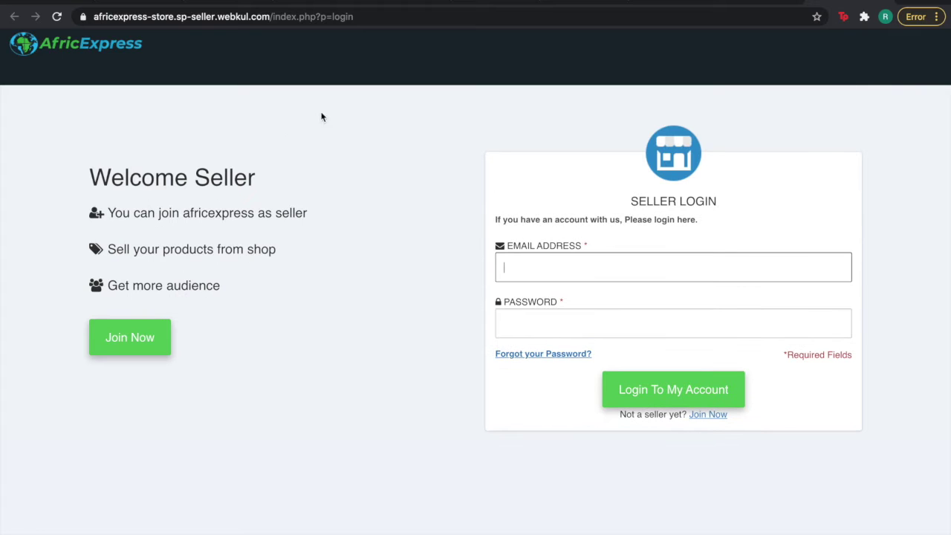
Step: On the seller sign-up page, enter the seller's name and e-mail address
left_click(132, 339)
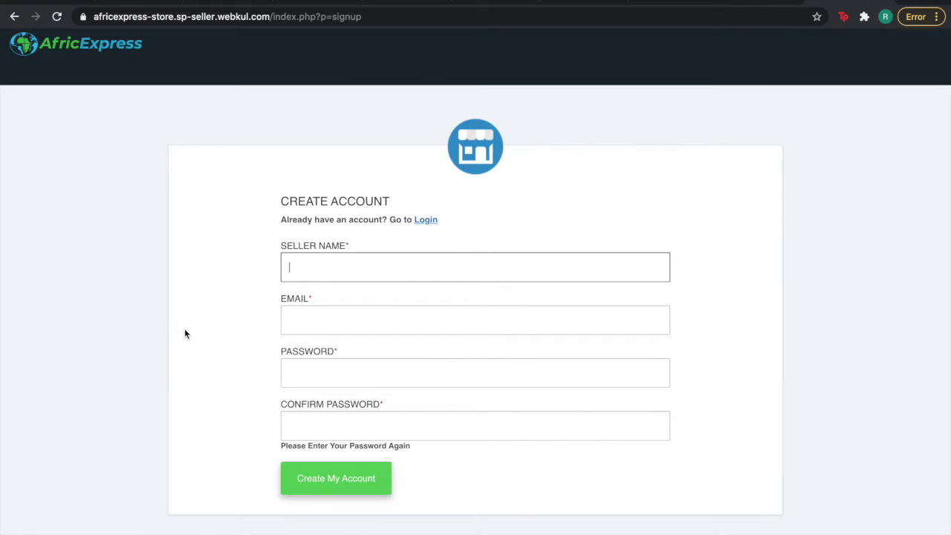
left_click(295, 333)
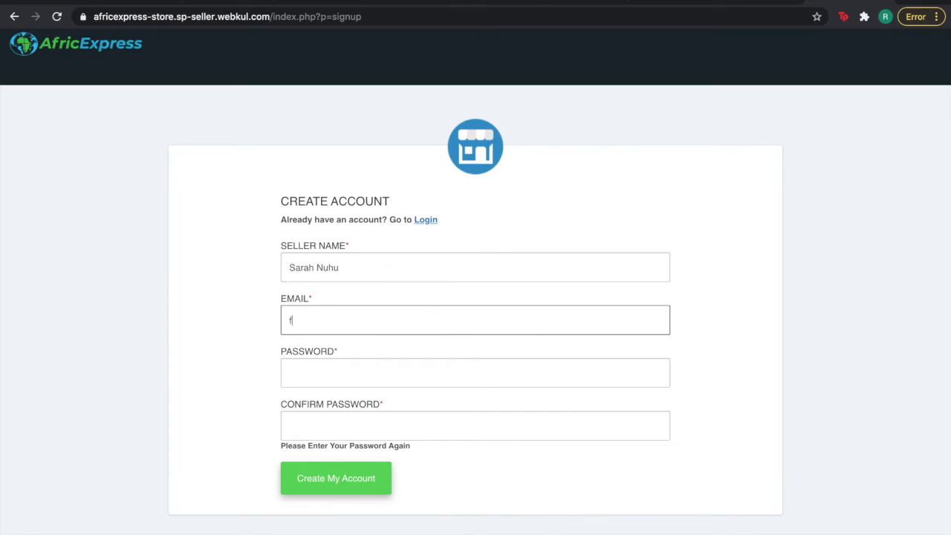
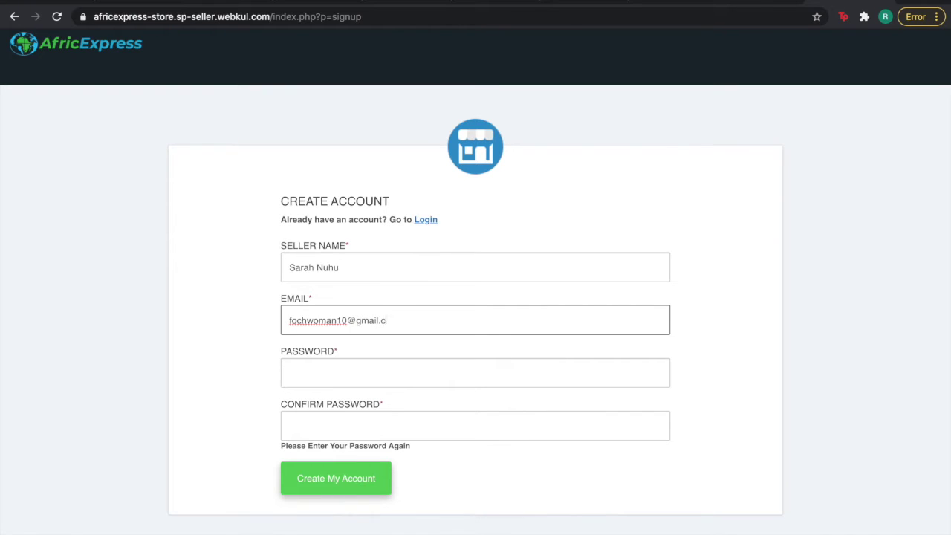
Step: Enter and confirm the account password, then create the seller account
left_click(316, 377)
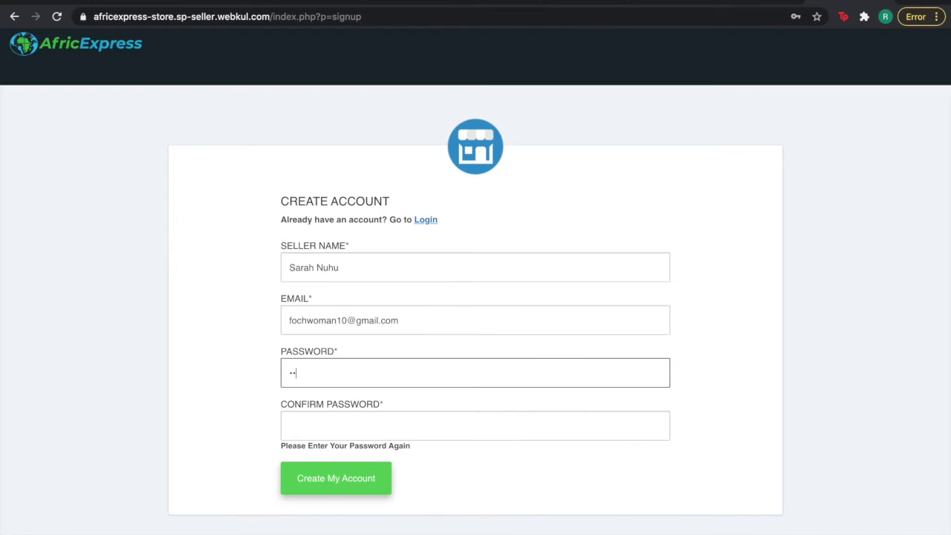
left_click(299, 423)
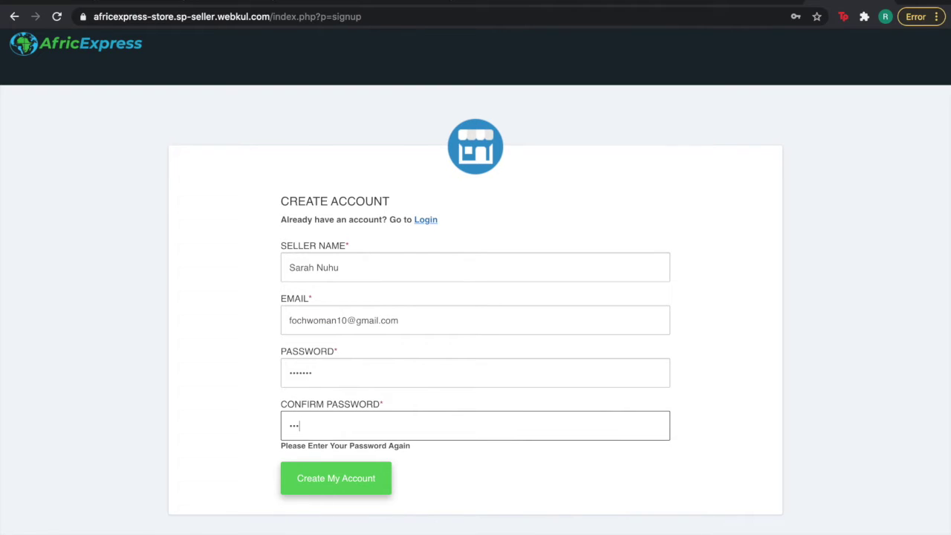
left_click(360, 484)
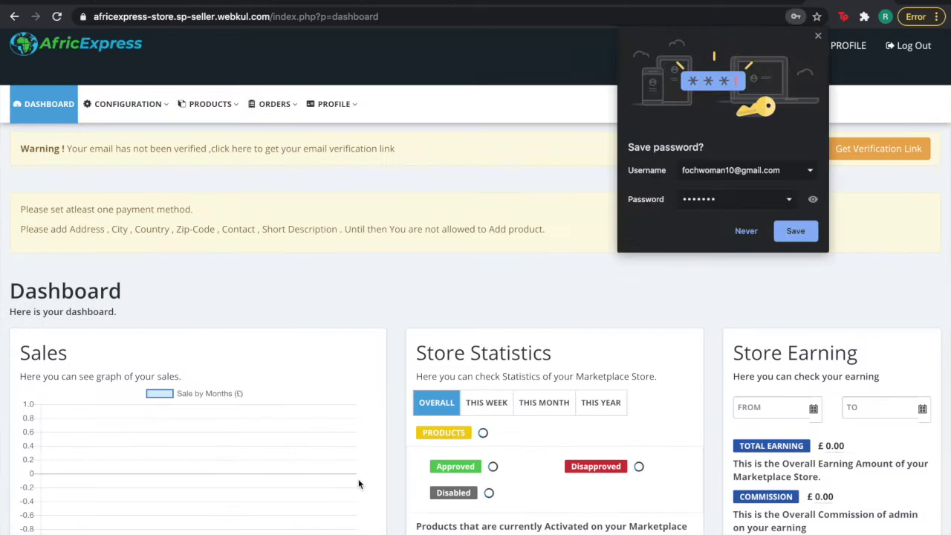
Step: Dismiss Chrome's save-password prompt and go to Products Listing from the PRODUCTS menu
left_click(757, 234)
scroll(727, 278, "down", 1)
scroll(727, 278, "up", 1)
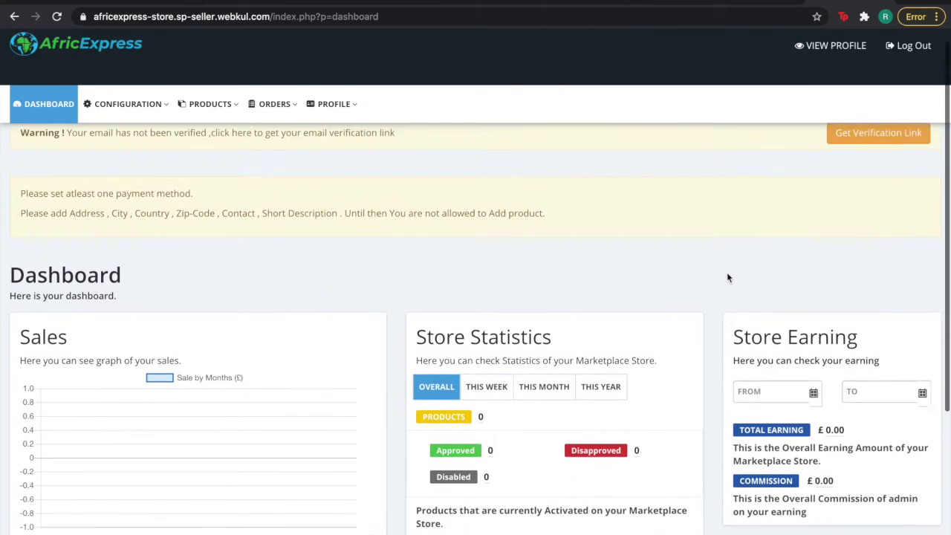
left_click(214, 108)
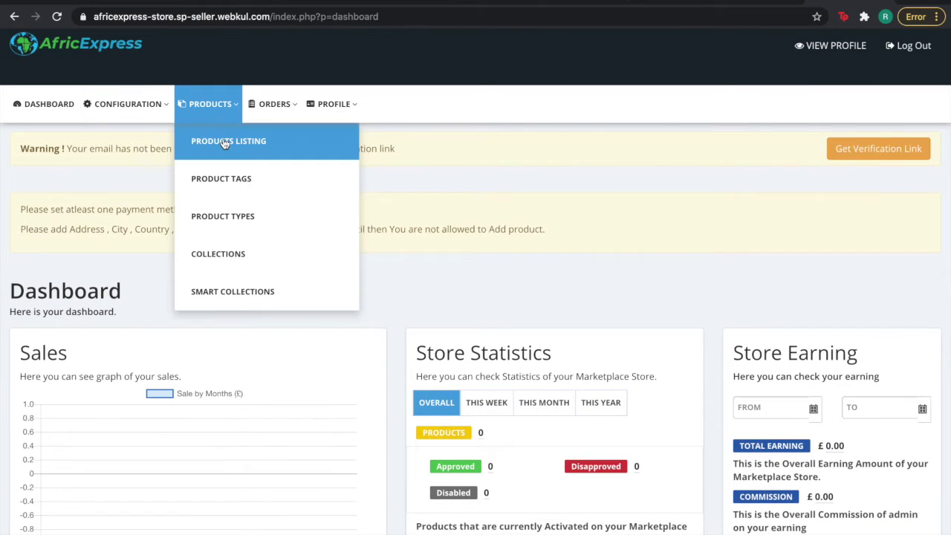
left_click(224, 142)
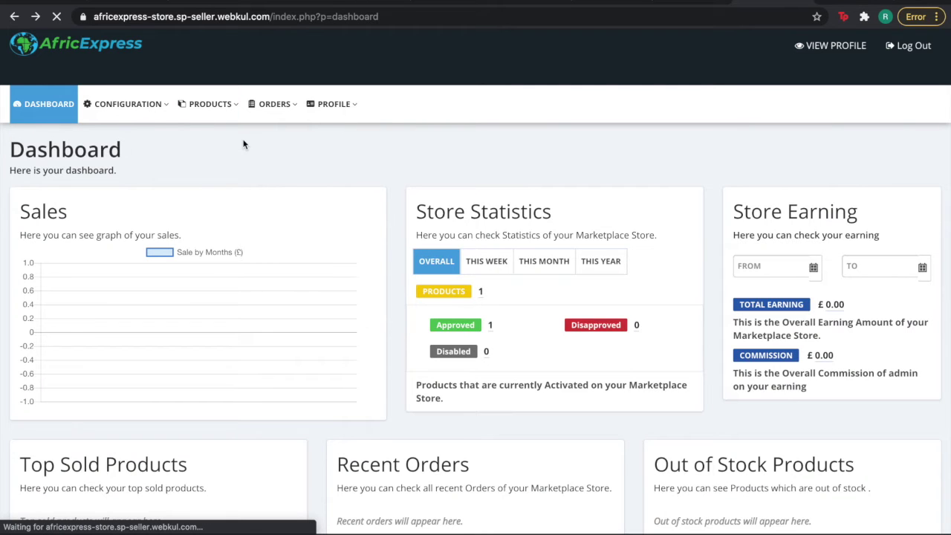
Step: Add a Normal Product named 'Branded Tshirt' with product type 'Clothing'
key("alt+Right")
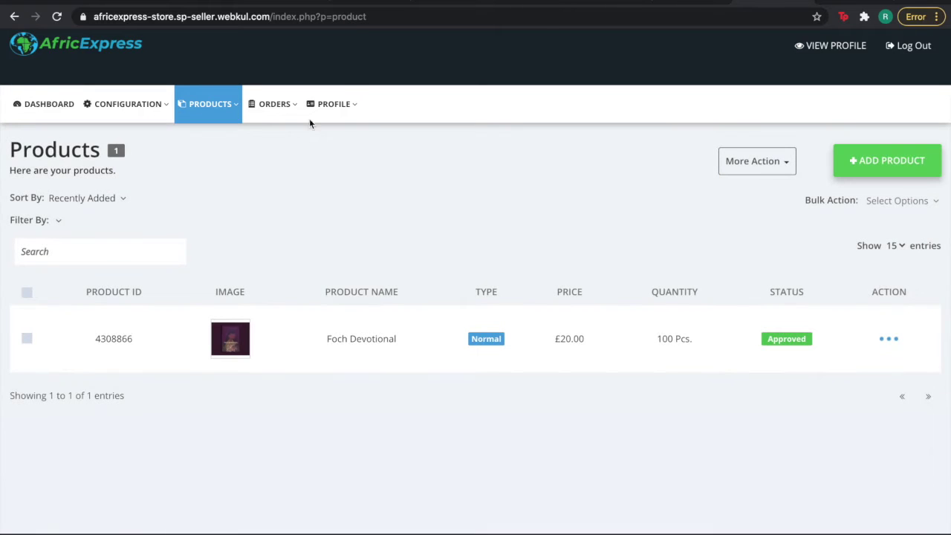
left_click(878, 168)
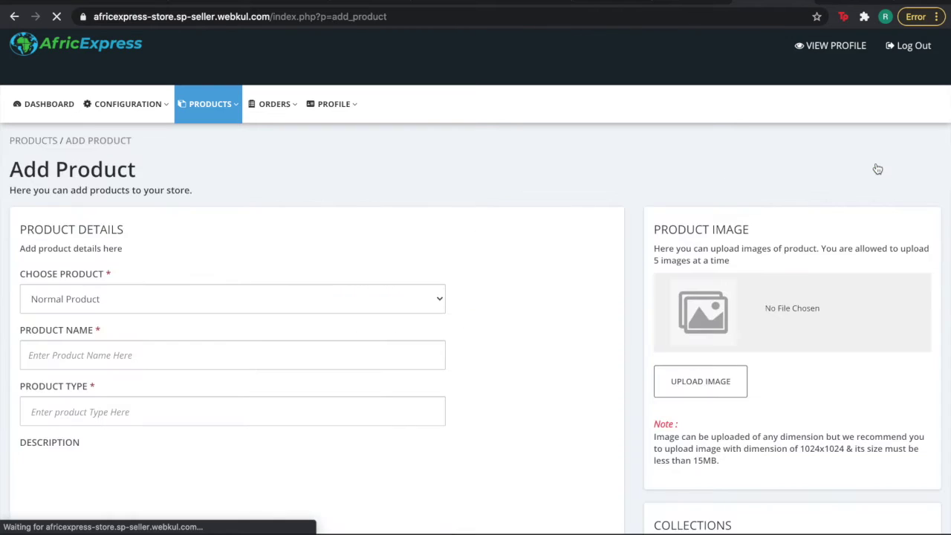
left_click(254, 297)
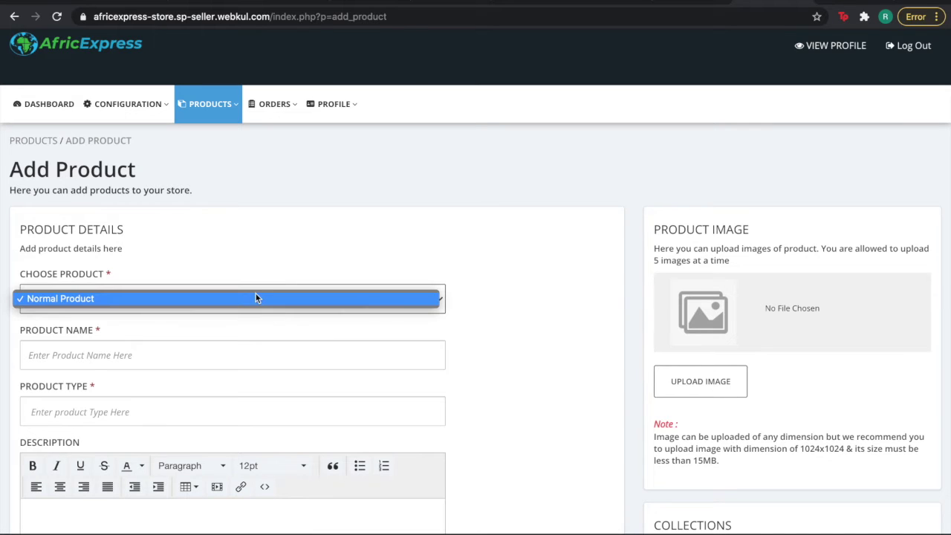
left_click(253, 297)
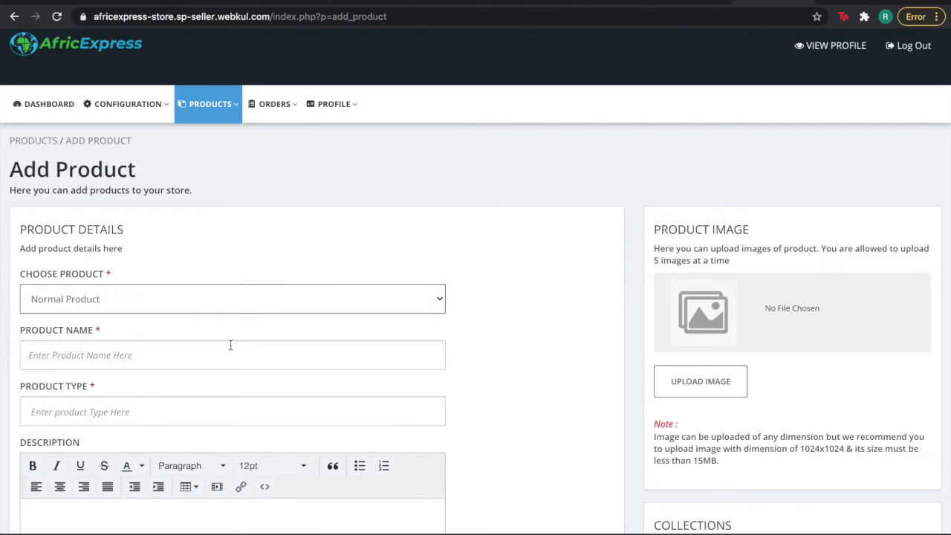
left_click(230, 354)
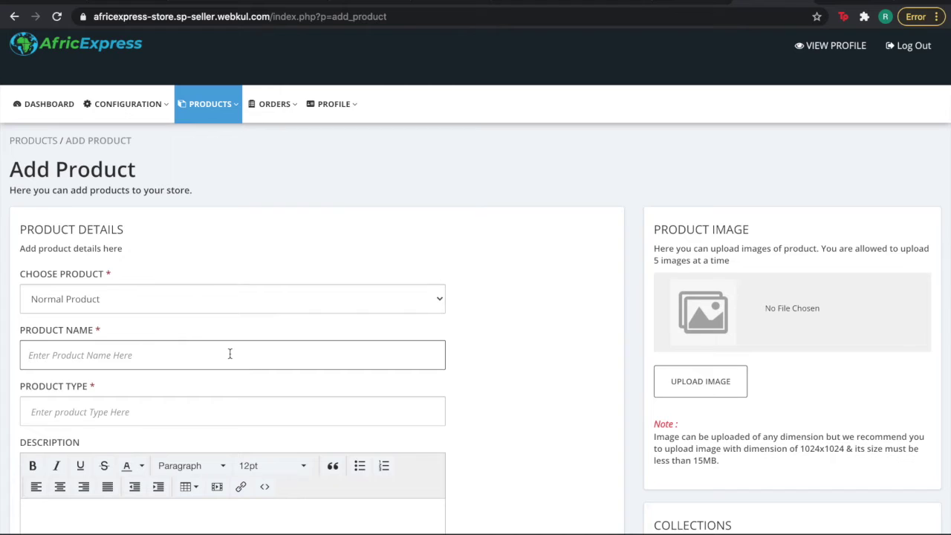
type("Brand")
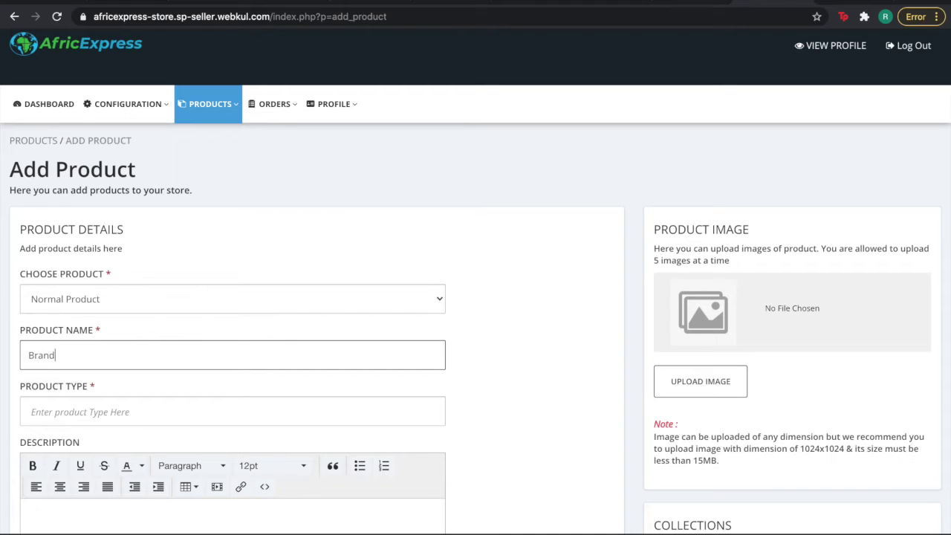
type("ed Tshirt")
scroll(271, 396, "down", 1)
left_click(268, 346)
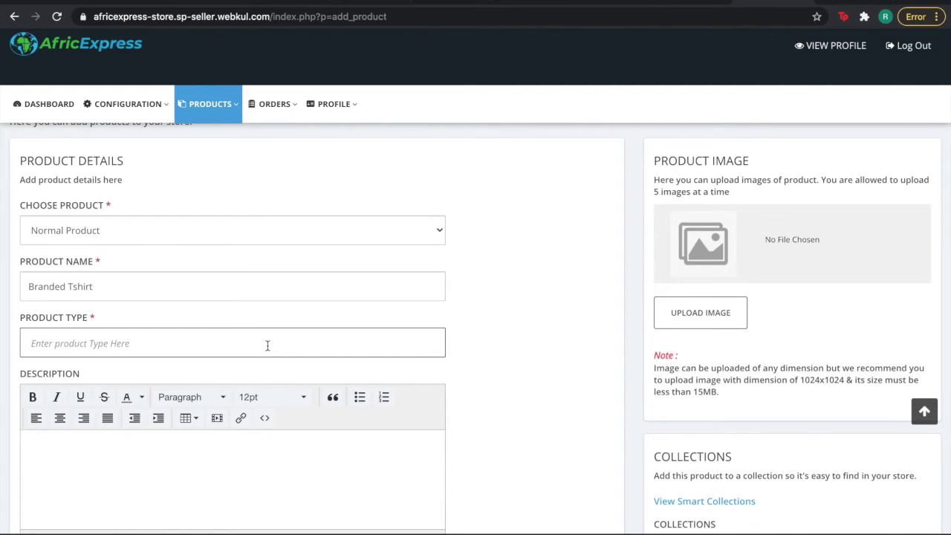
type("Clo")
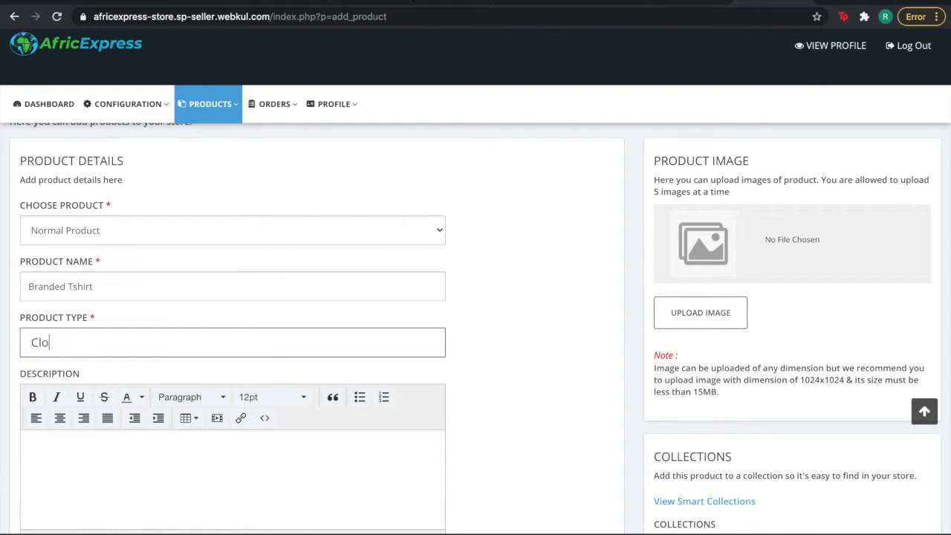
type("thing")
scroll(475, 327, "down", 2)
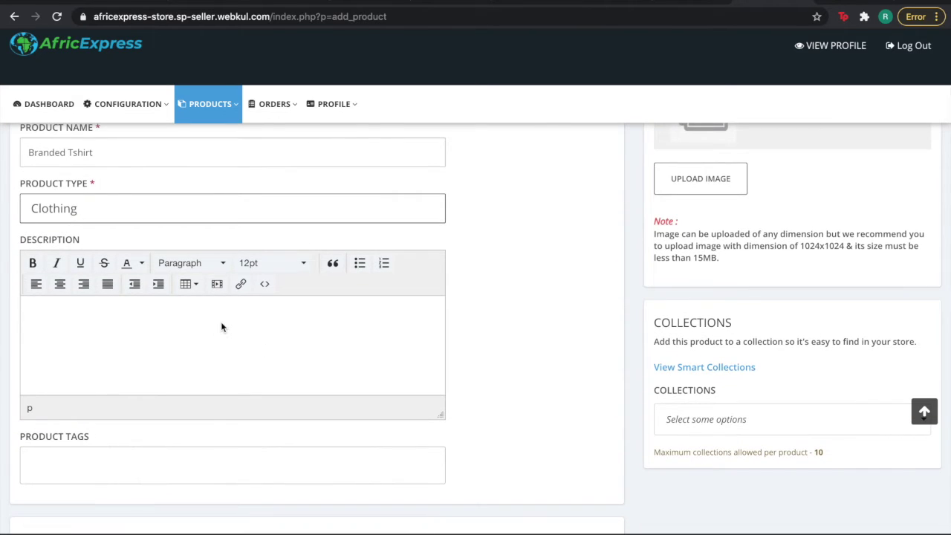
left_click(221, 327)
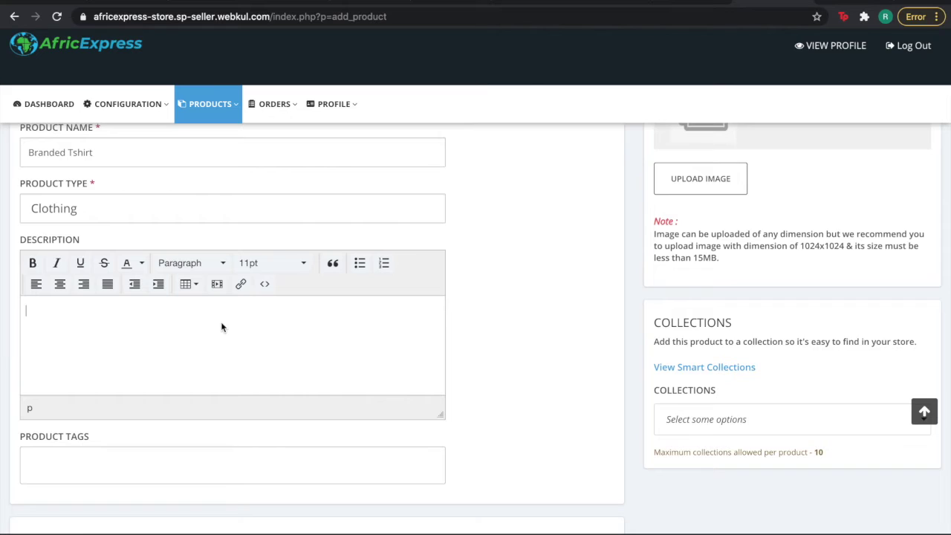
Step: Write the description 'Plain cotton T-shirts that can be printed on', fixing the line break and spelling
type("Plain c")
type("ott")
type("on t")
type("shirts that c")
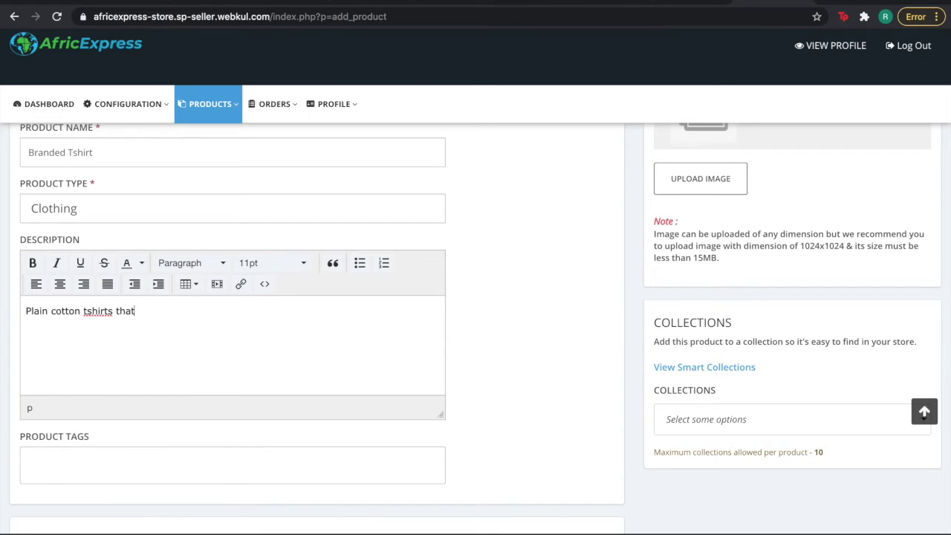
type("an be.  p")
type("rinted ")
type("o")
left_click(178, 311)
key("Return")
key("Return")
key("BackSpace")
key("BackSpace")
key("BackSpace")
right_click(96, 313)
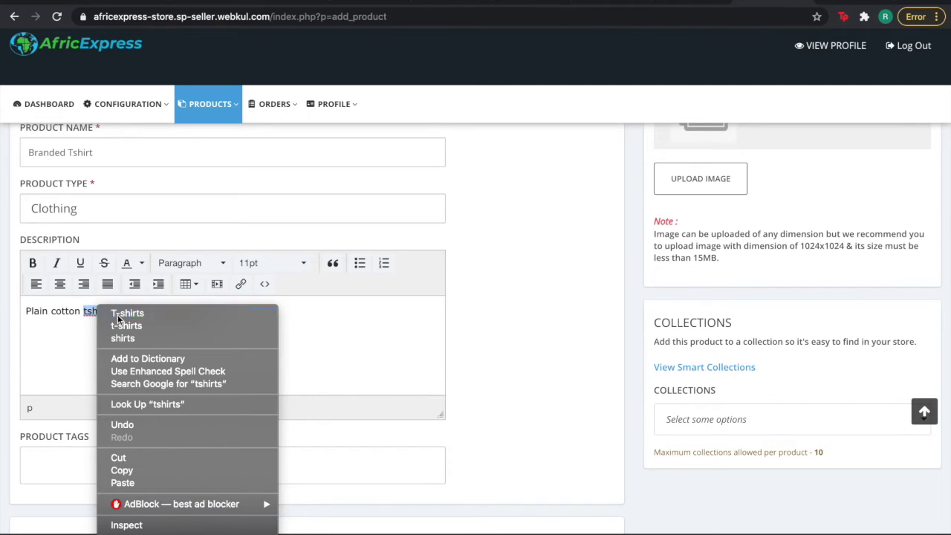
left_click(117, 313)
scroll(225, 350, "down", 3)
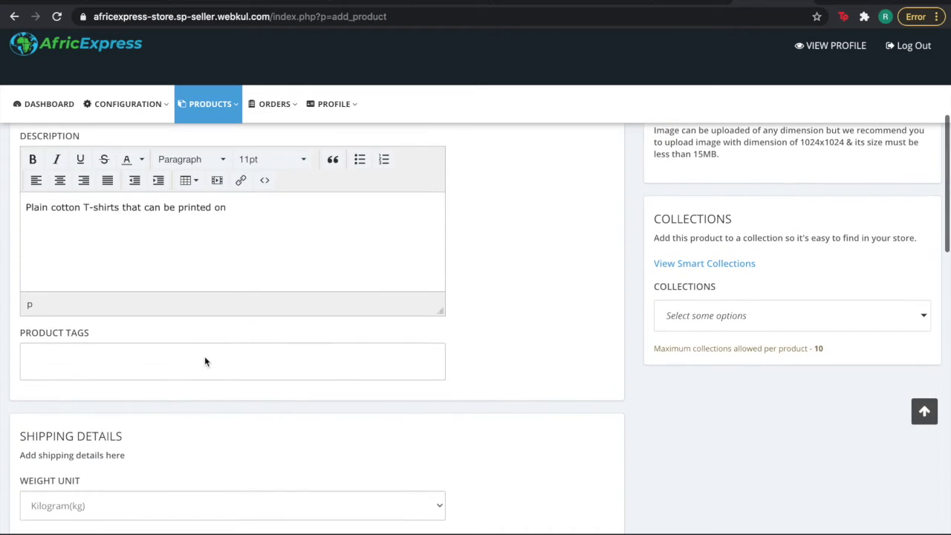
Step: Add the product tags 'fashion' and 'clothing'
left_click(205, 362)
type("fashi")
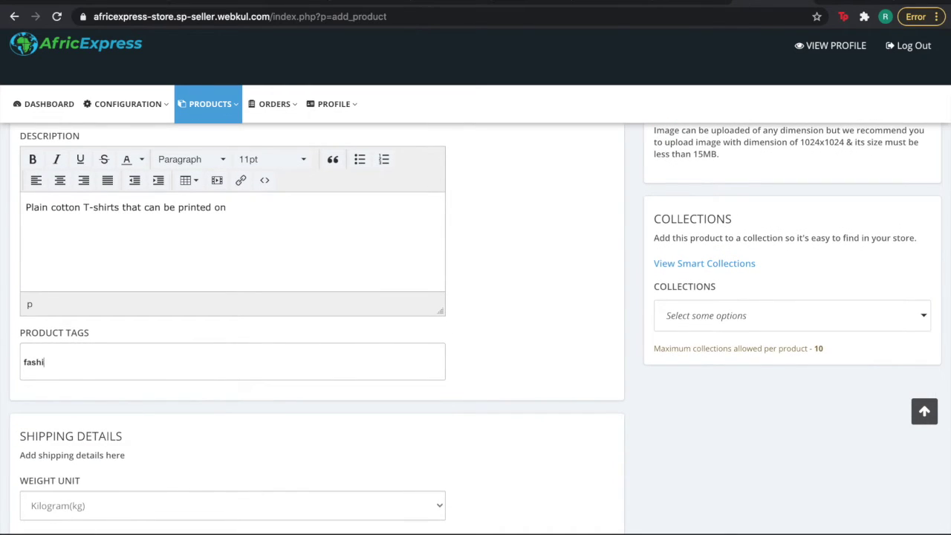
type("on")
key("Return")
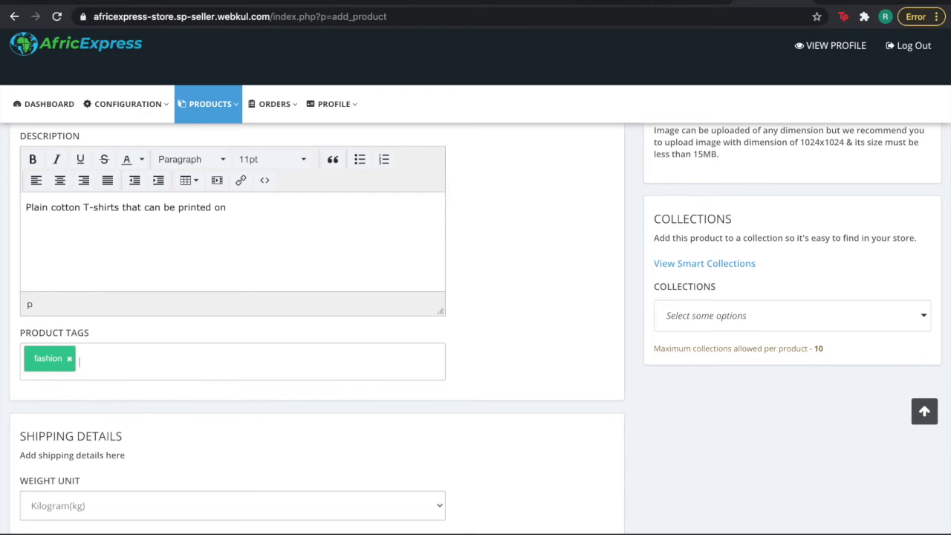
type("clothe")
key("BackSpace")
type("ng")
key("Return")
Step: Add the product tags 'branded clothing' and 'foch merchandise'
type("brande")
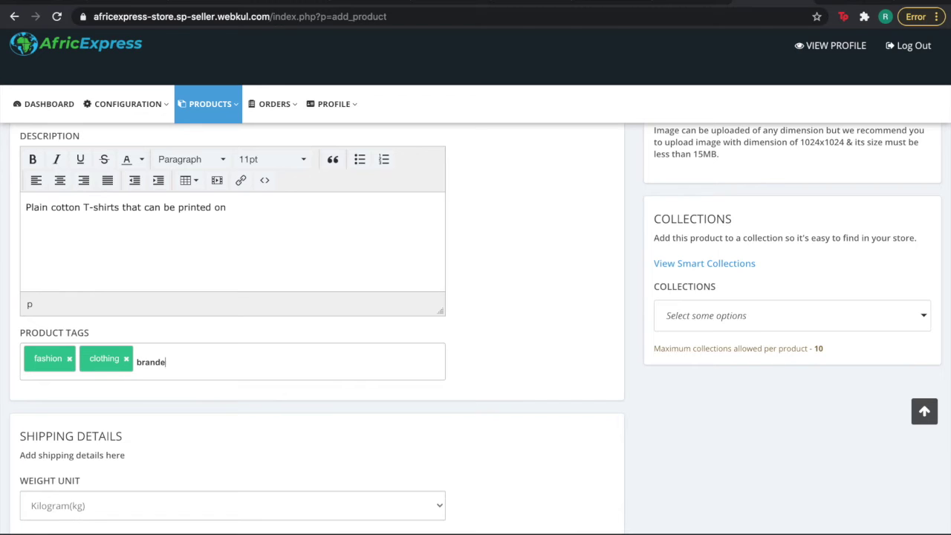
type("d clothing")
key("Return")
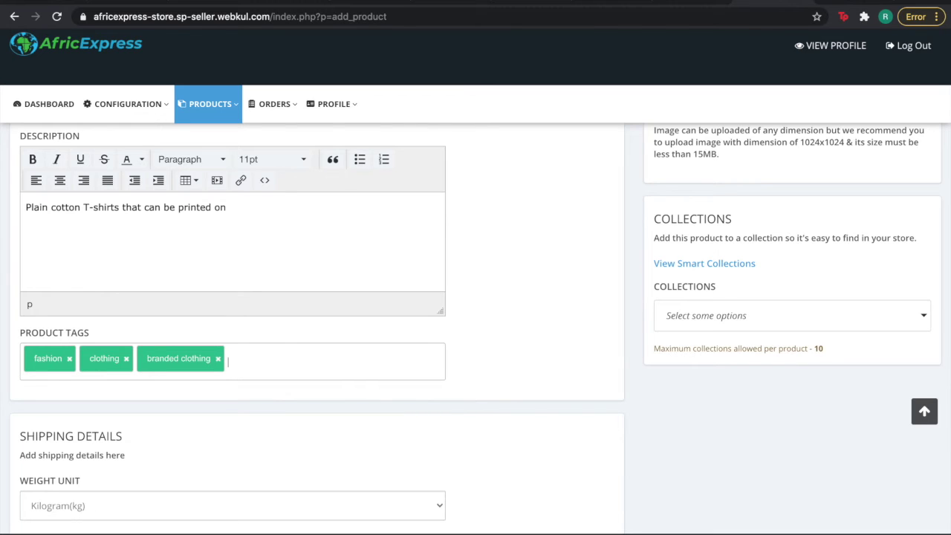
type("foch")
type(" me")
type("rcha")
type("ndus")
key("BackSpace")
key("BackSpace")
type("ise")
key("Return")
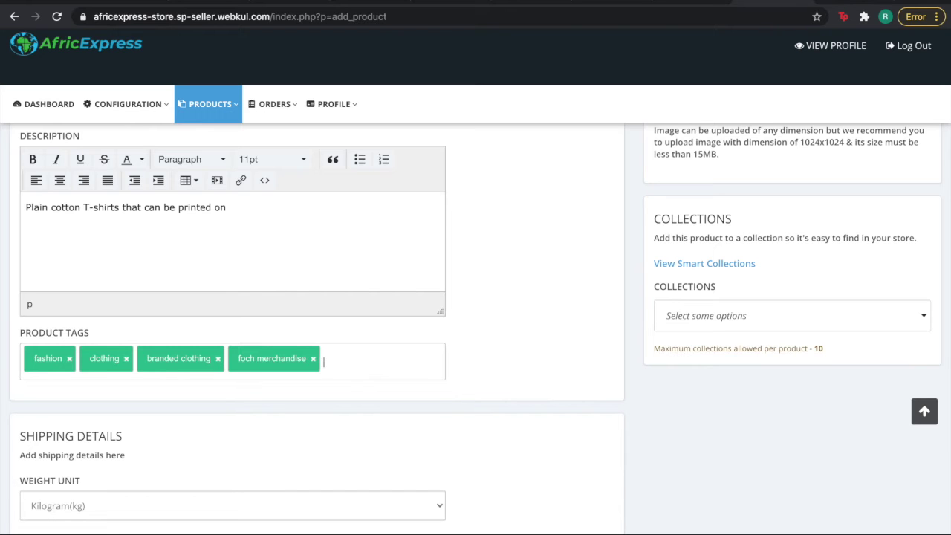
scroll(145, 318, "down", 1)
scroll(145, 318, "down", 1)
scroll(145, 318, "down", 1)
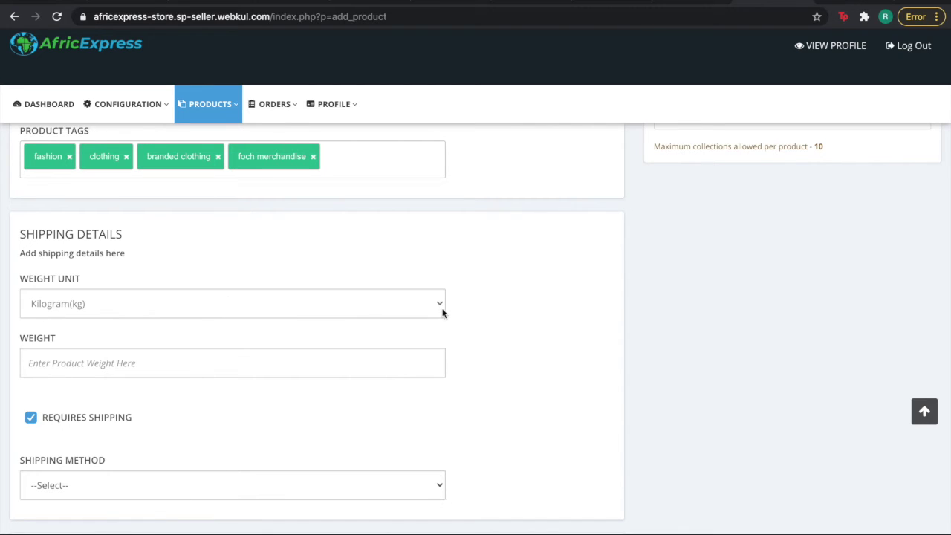
Step: Set the product weight to 1 and the shipping method to Marketplace Shipping
scroll(395, 329, "down", 2)
left_click(355, 316)
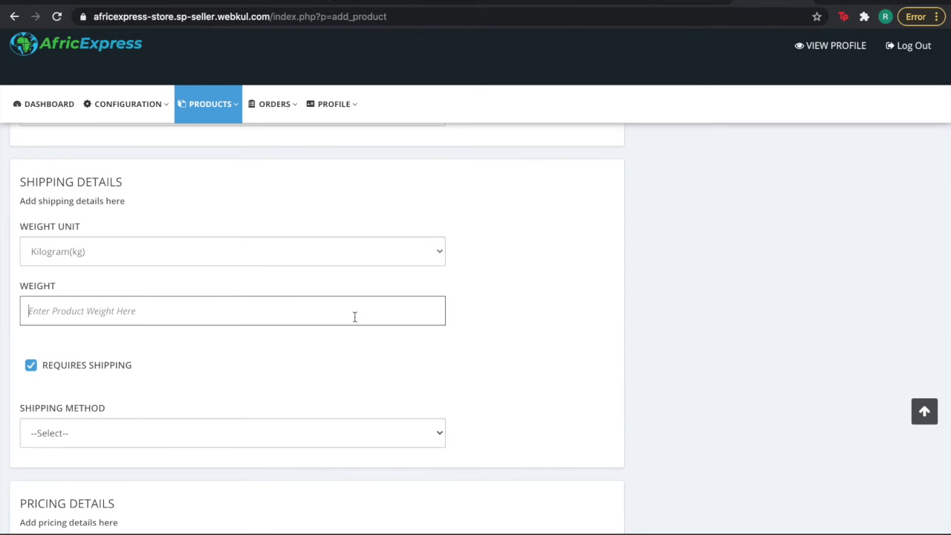
type("1")
scroll(295, 333, "down", 5)
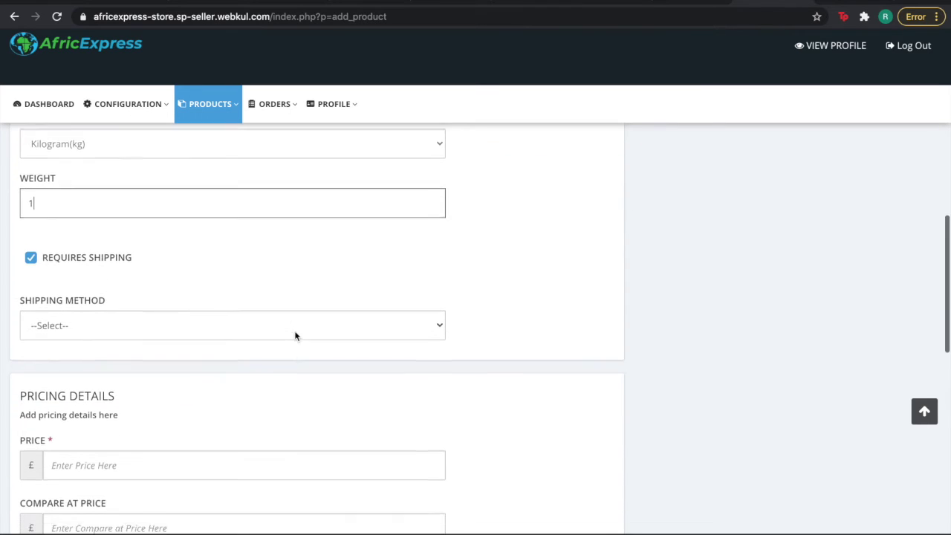
left_click(326, 306)
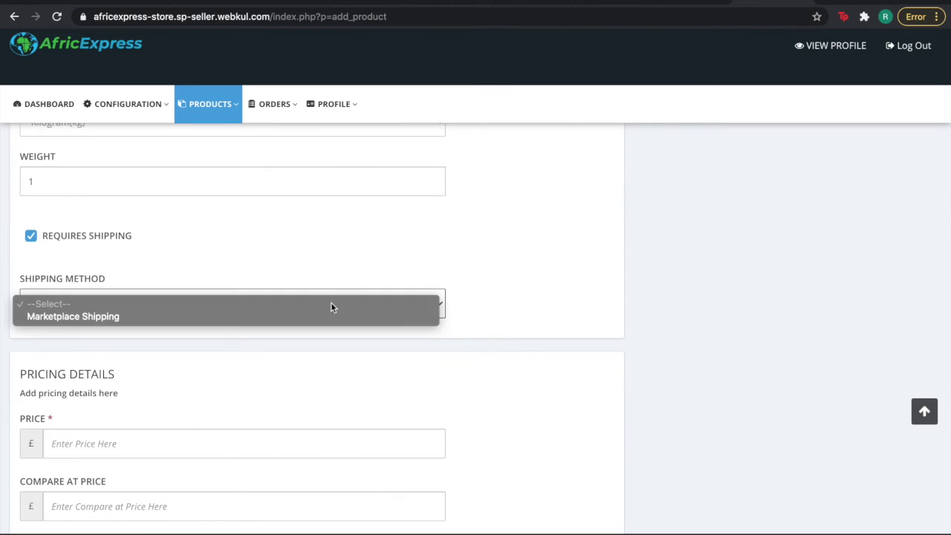
left_click(287, 318)
Step: Enter a £15 price and a £10 compare-at price
scroll(314, 337, "down", 3)
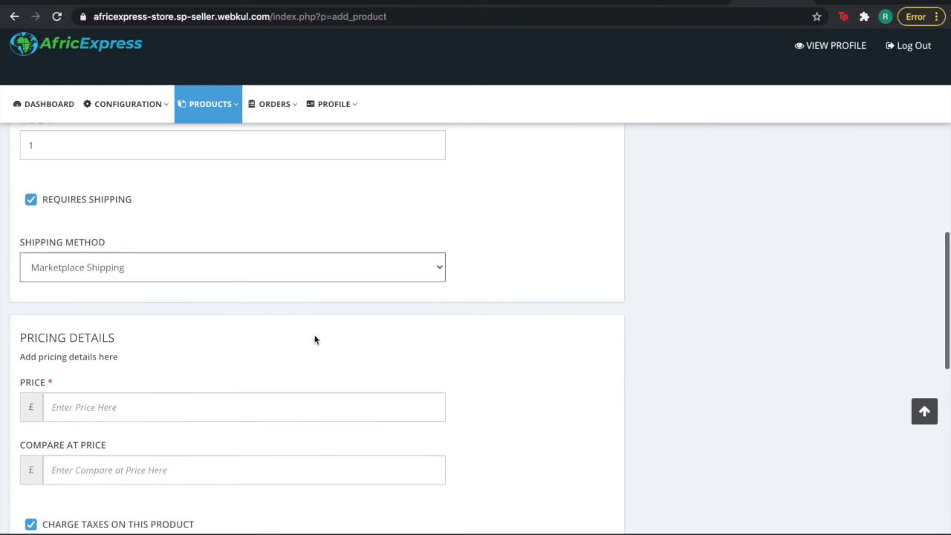
left_click(270, 348)
type("1")
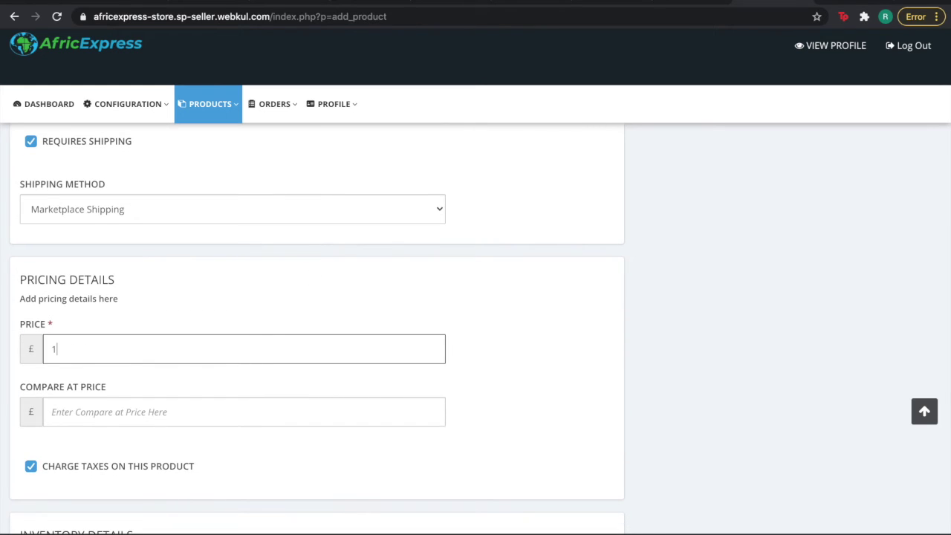
type("0")
type("5")
left_click(230, 414)
type("1")
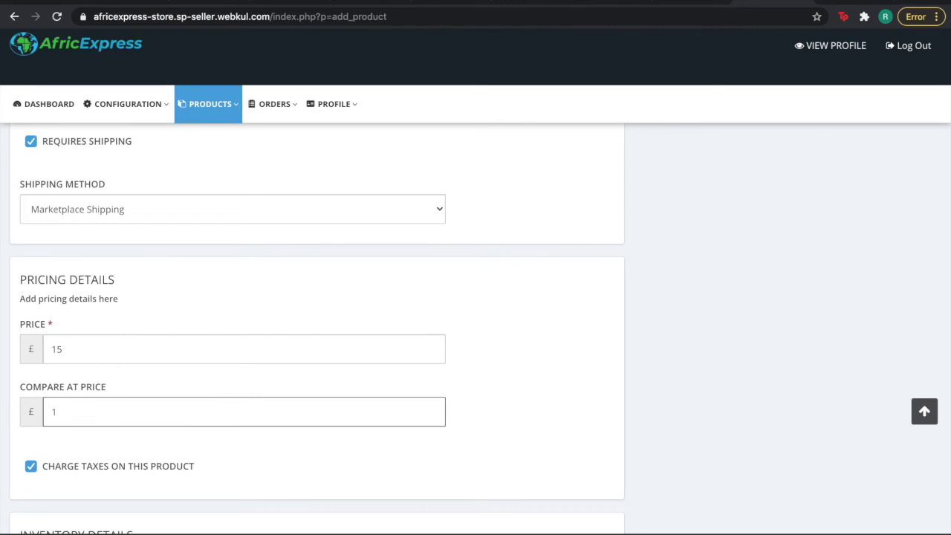
type("0")
scroll(317, 328, "down", 2)
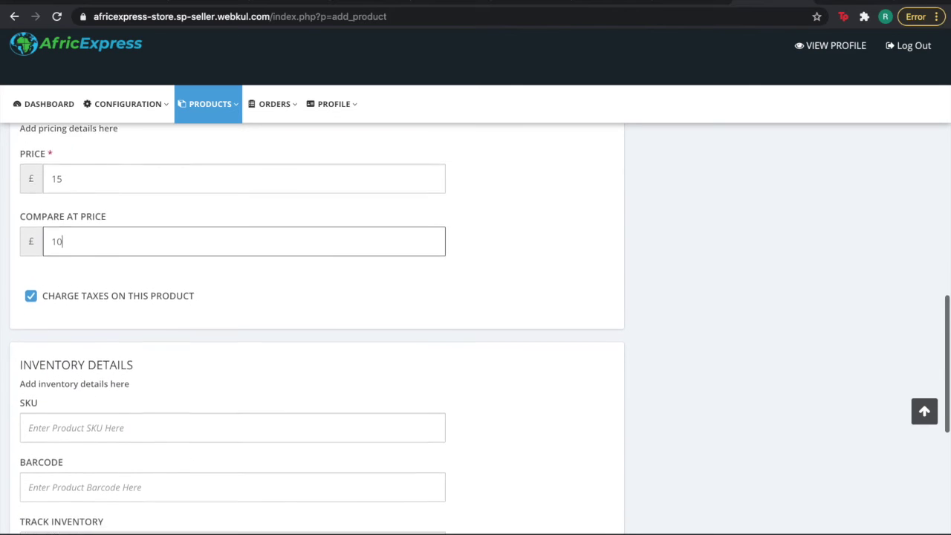
scroll(317, 329, "down", 1)
scroll(318, 330, "down", 1)
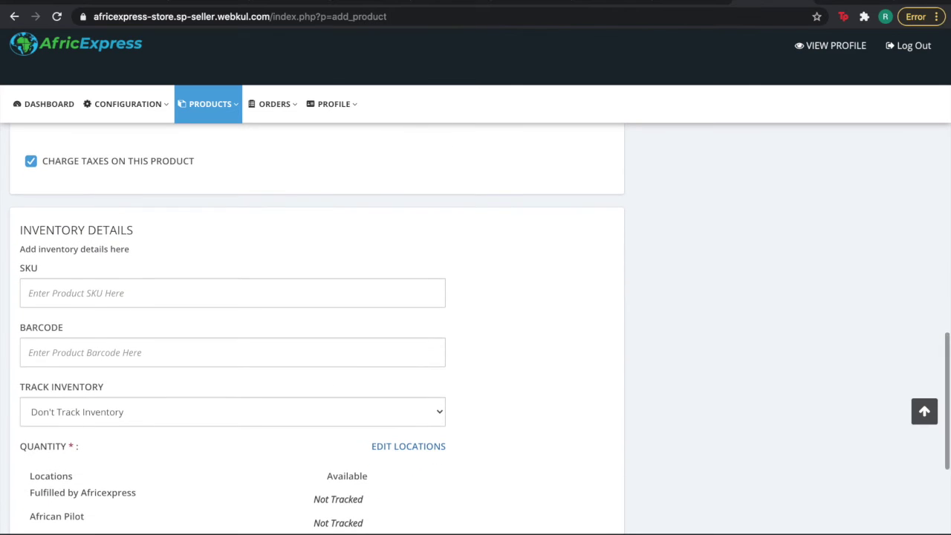
scroll(148, 430, "down", 1)
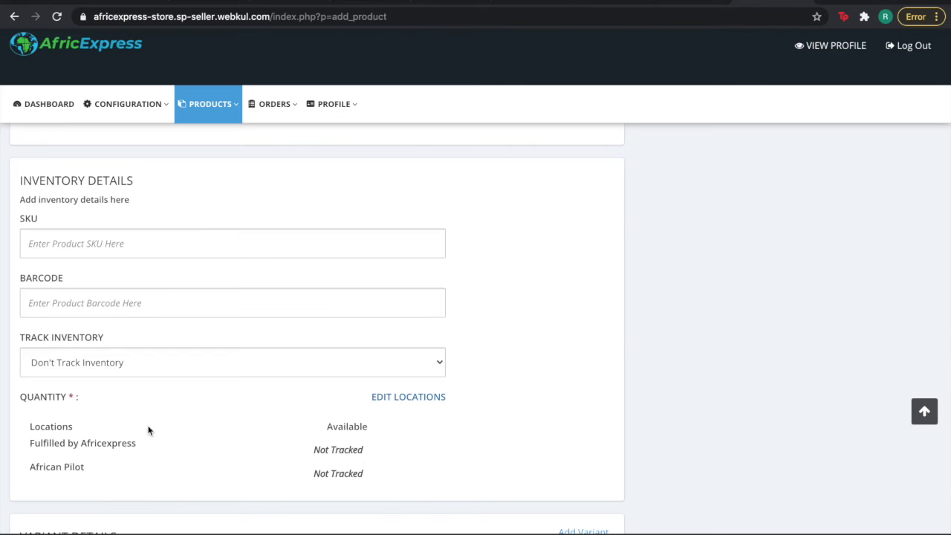
scroll(227, 442, "down", 1)
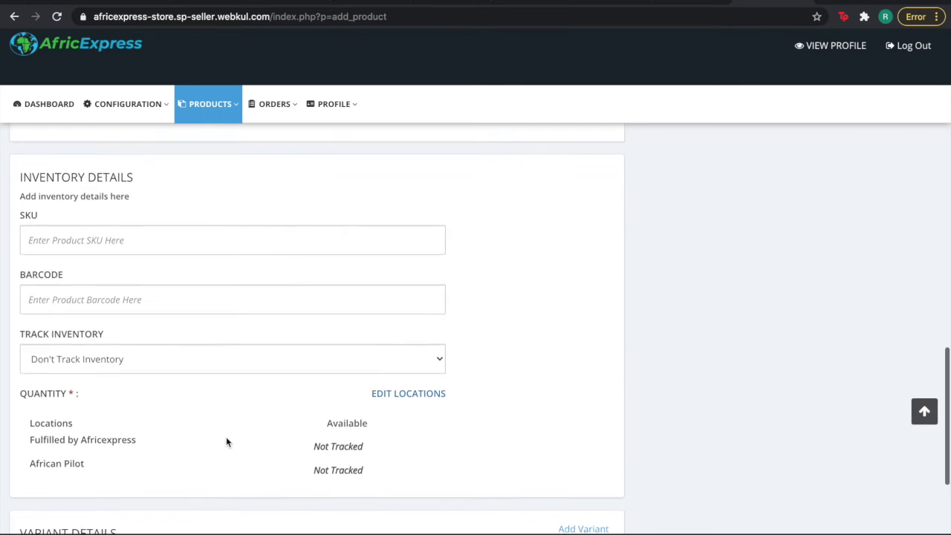
scroll(227, 442, "down", 2)
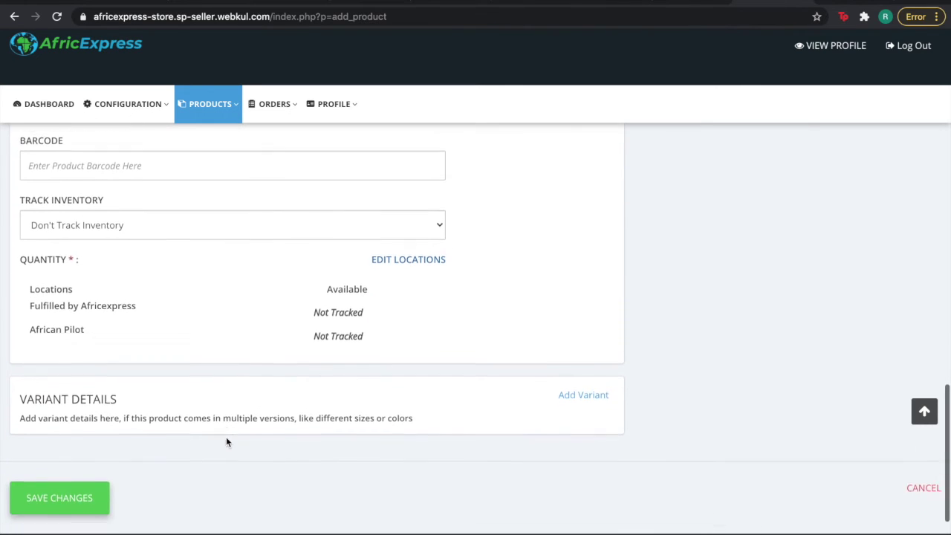
scroll(226, 442, "down", 1)
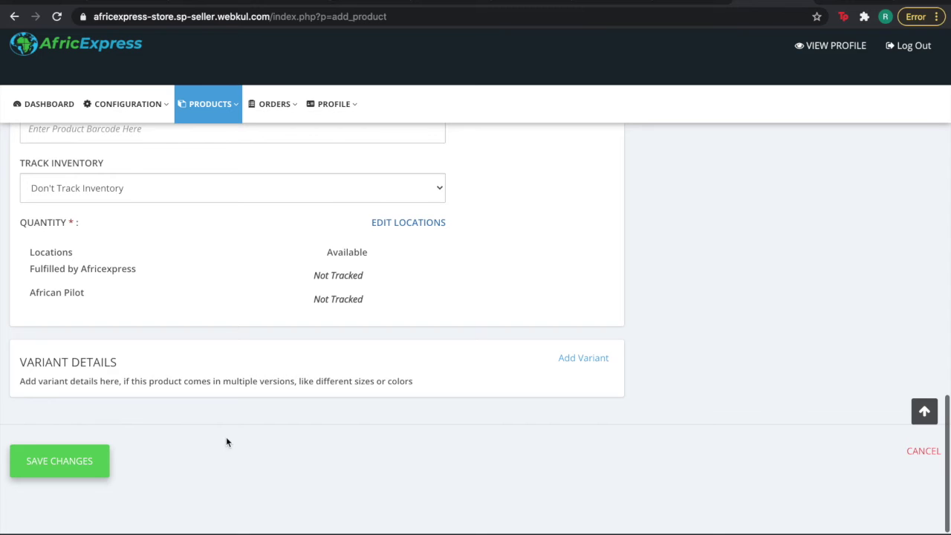
Step: After the failed save, change the compare-at price to £15 and price to £10, then save
left_click(75, 464)
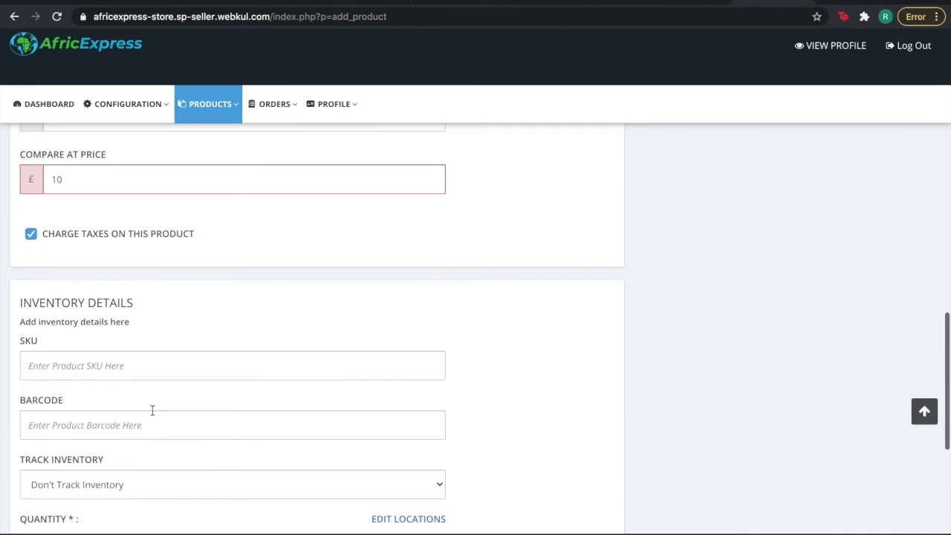
left_click(79, 309)
key("BackSpace")
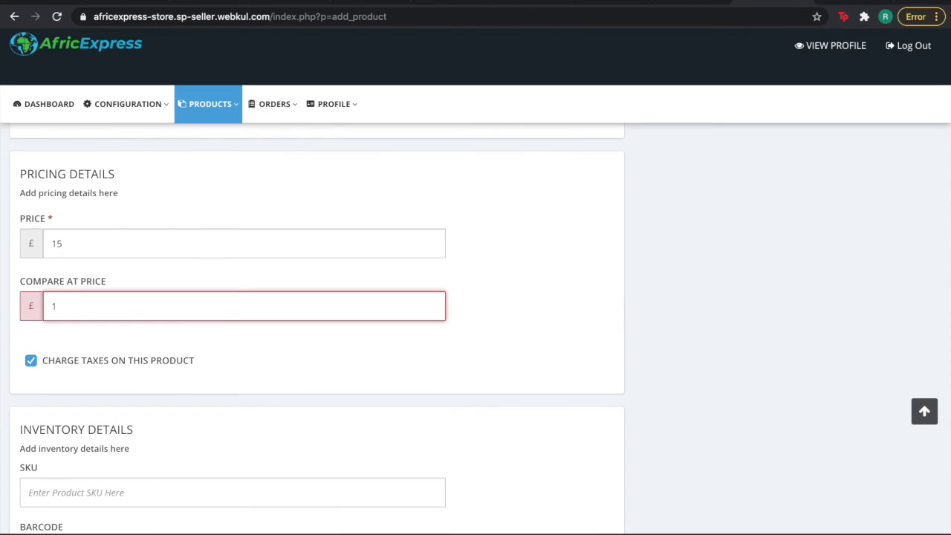
type("5")
left_click(118, 235)
type("10")
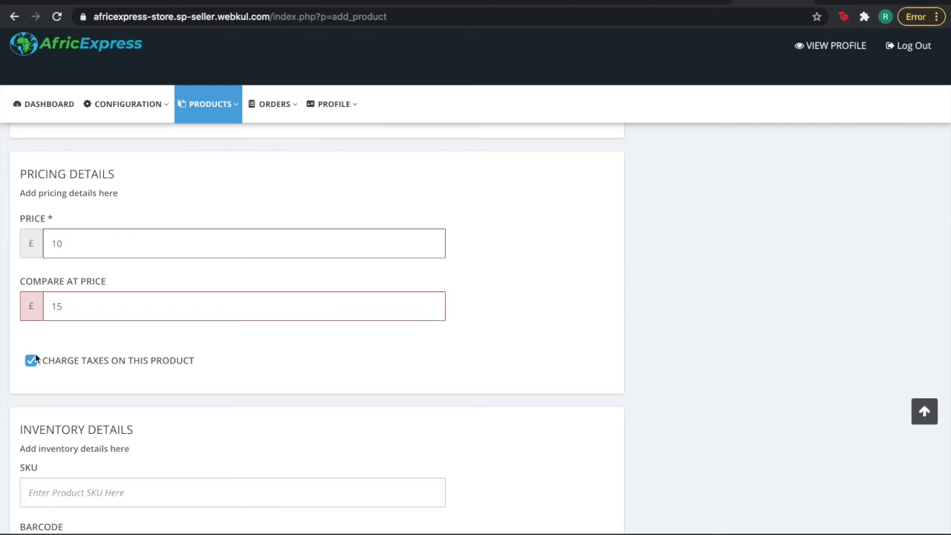
scroll(37, 361, "down", 6)
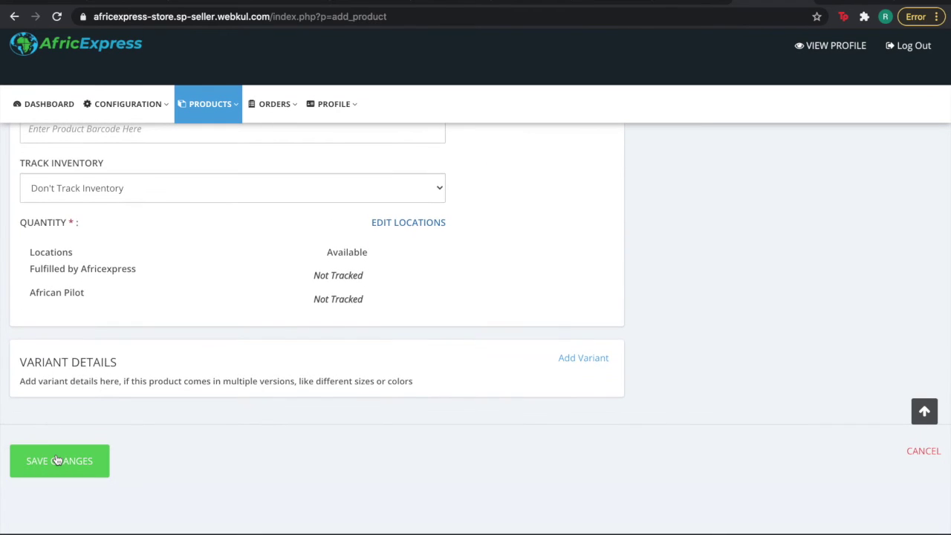
left_click(56, 459)
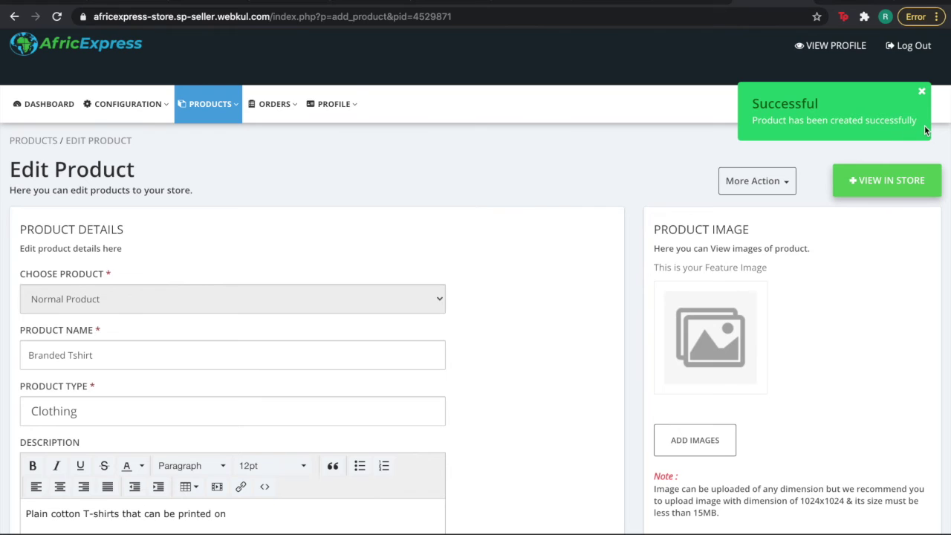
left_click(211, 145)
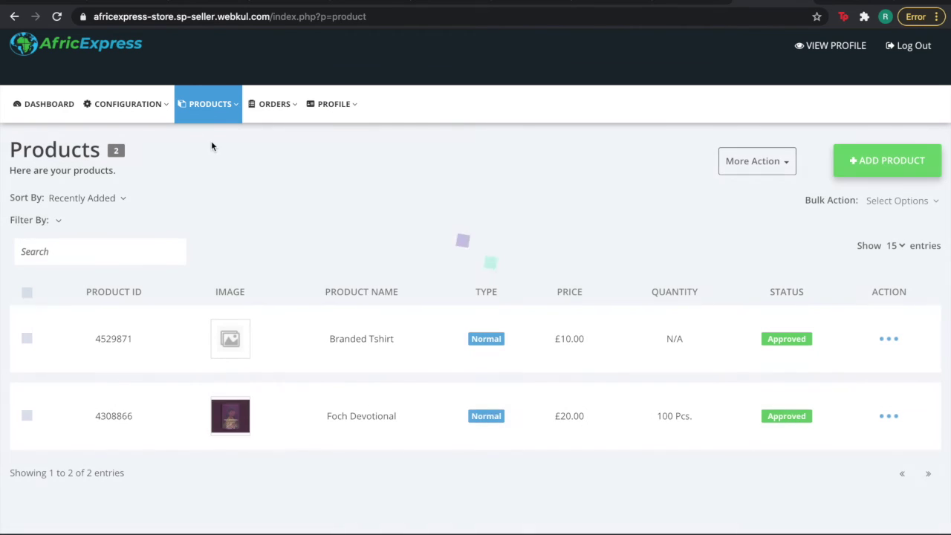
left_click(889, 340)
left_click(852, 365)
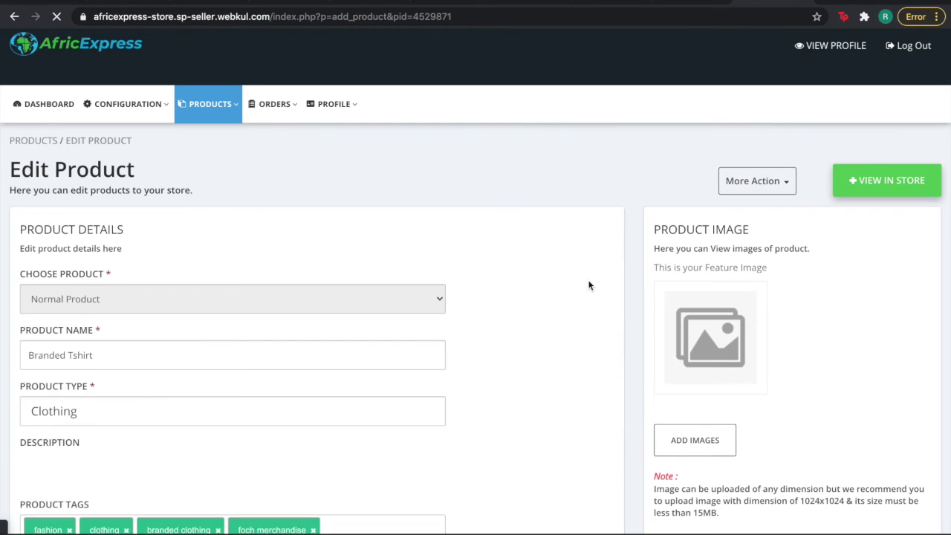
Step: Upload Tshirt.jpg from the Desktop as the product image and save it
left_click(698, 444)
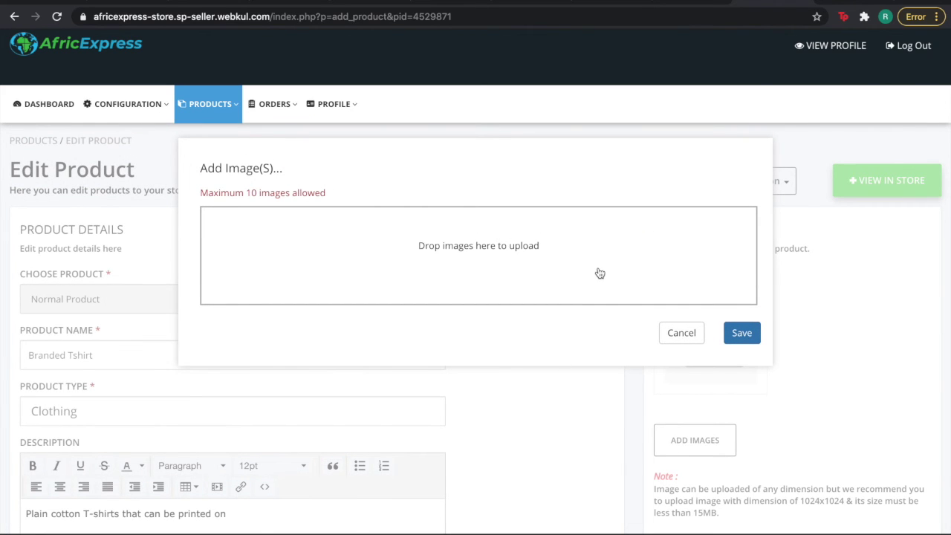
left_click(648, 222)
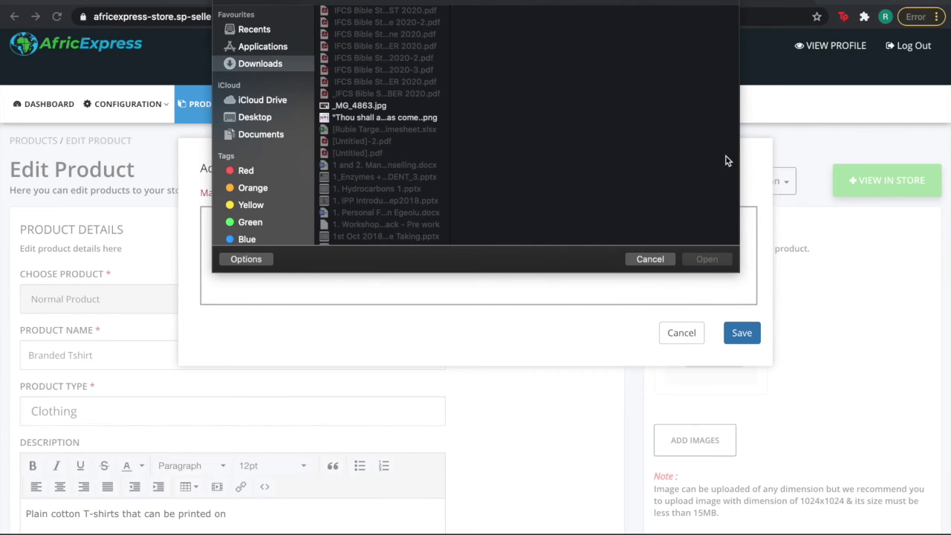
left_click(253, 118)
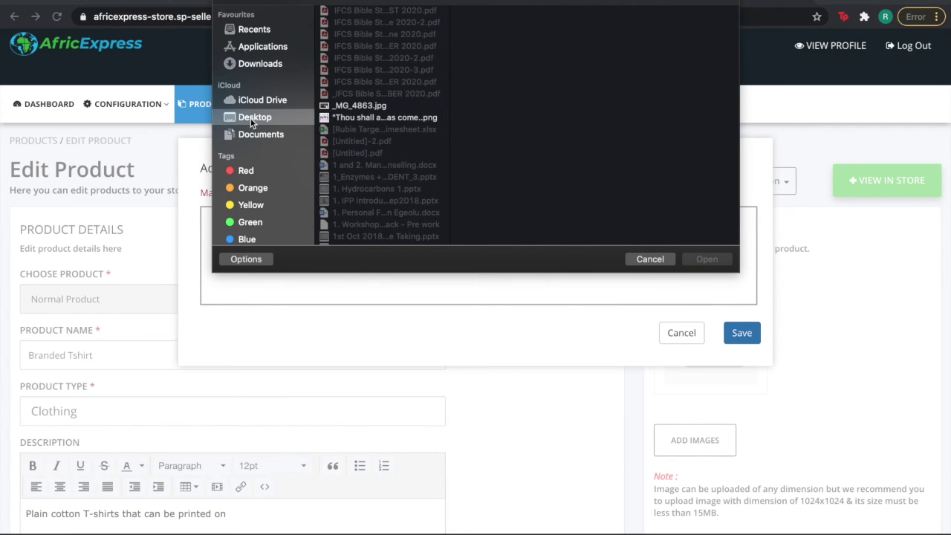
left_click(348, 108)
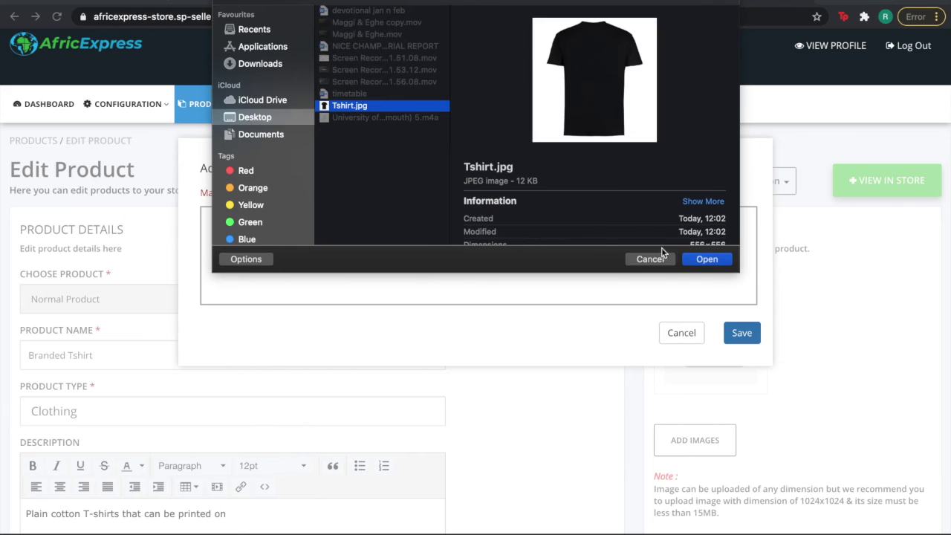
left_click(705, 259)
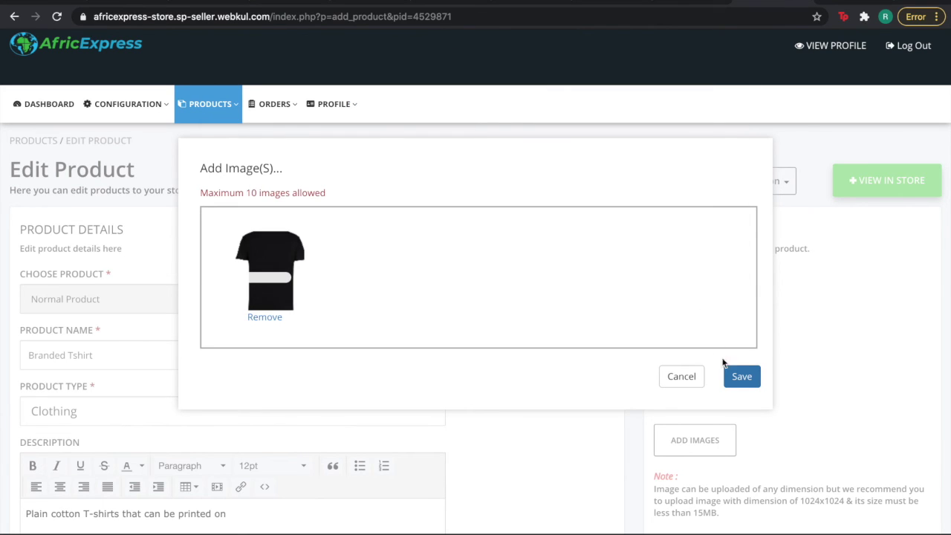
left_click(743, 376)
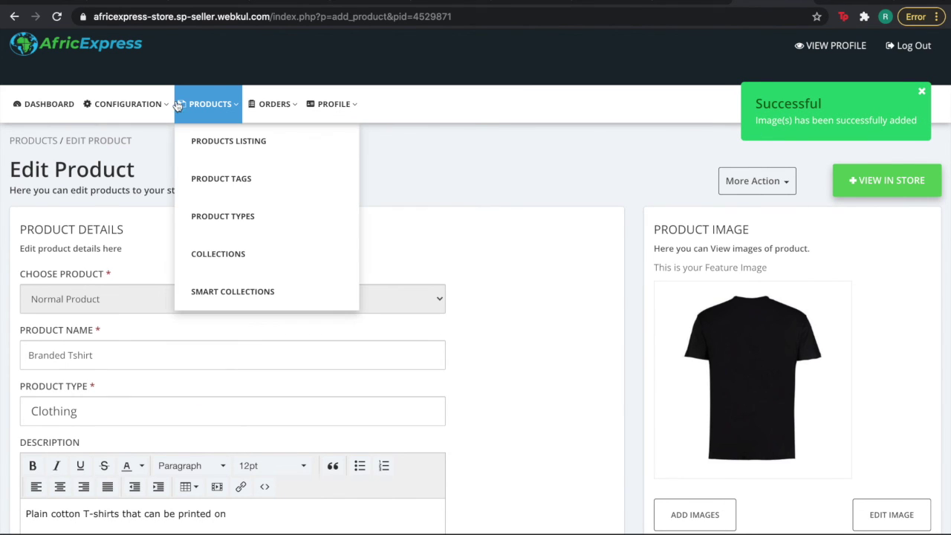
Step: Return to Products Listing from the Products menu
left_click(209, 137)
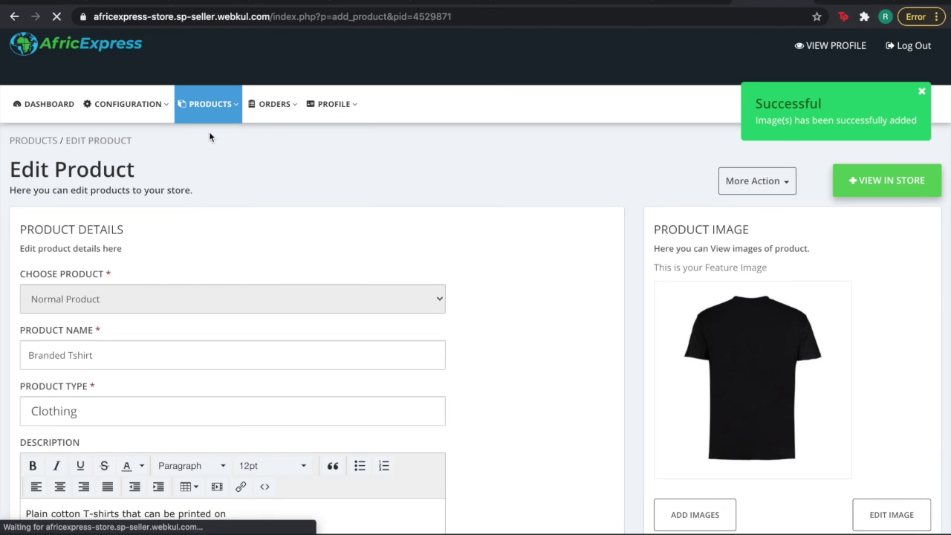